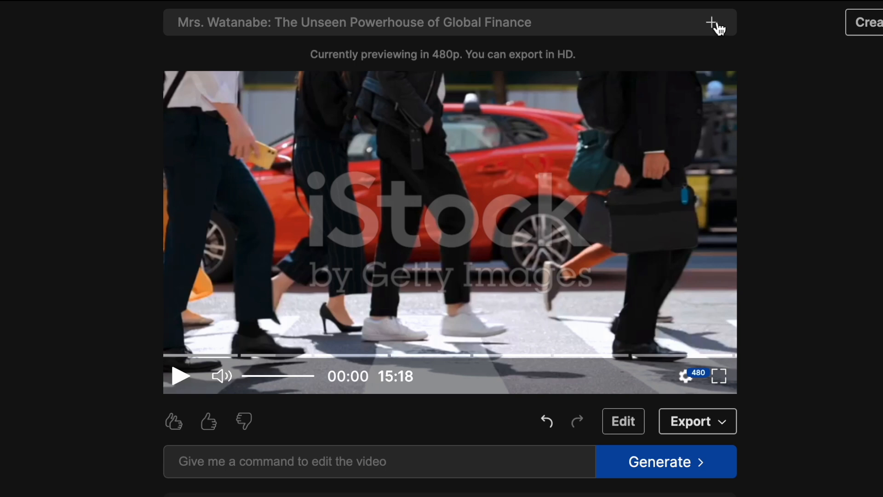
- Look over the video's audience, look-and-feel and platform settings, and close them without changes
click(716, 27)
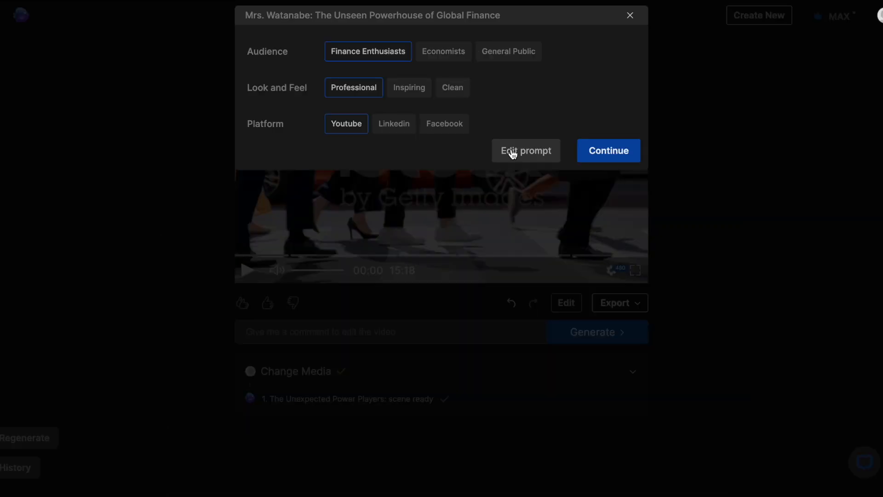
click(768, 288)
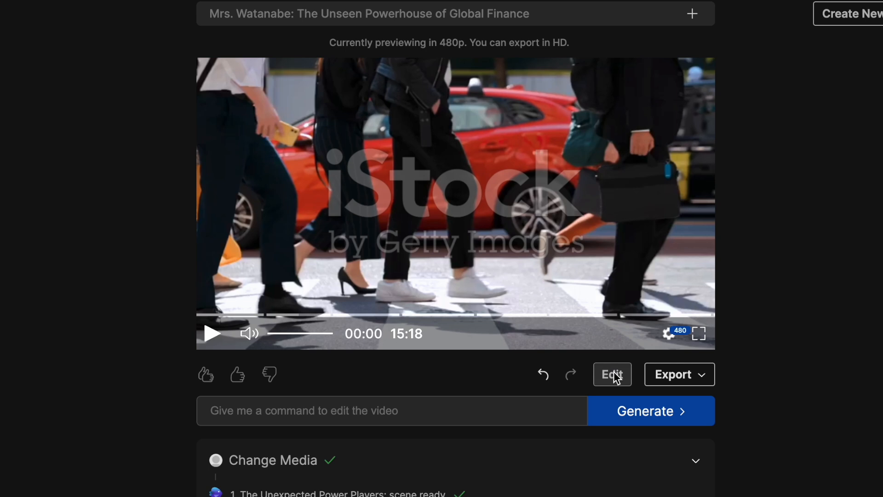
- Open the video for editing and read through its script, beginning with the chapter "The Unexpected Power Players"
click(616, 376)
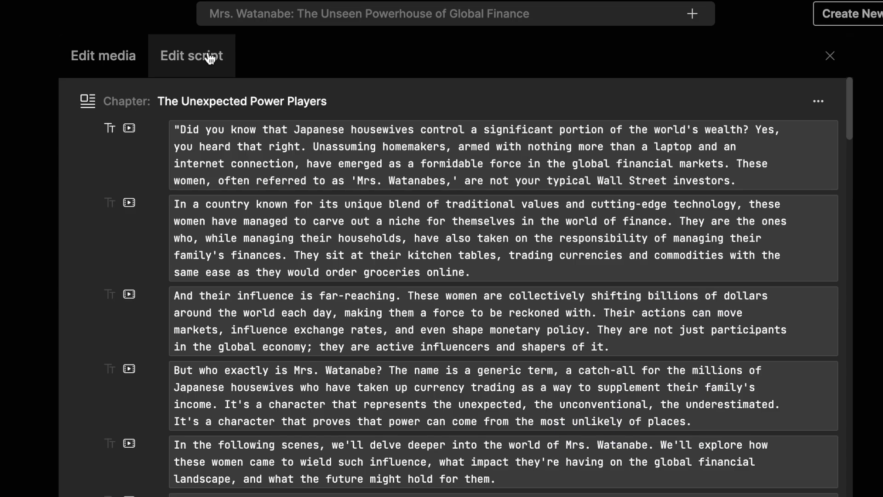
click(109, 63)
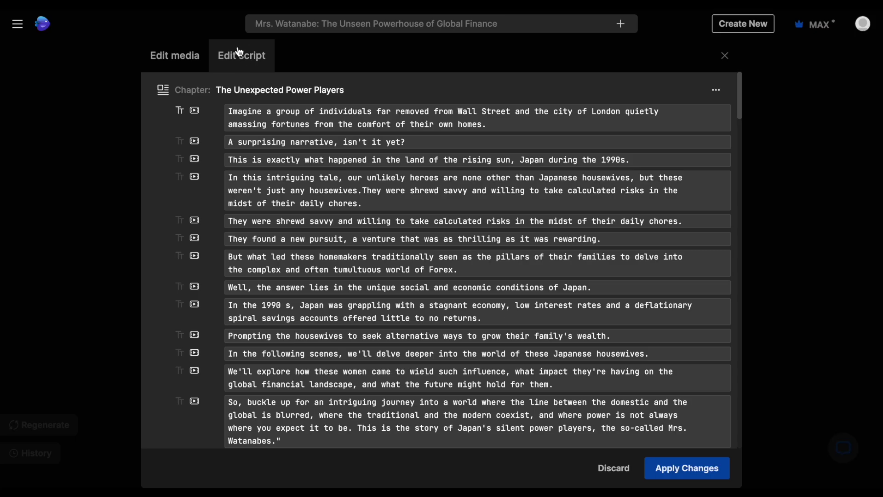
double_click(236, 53)
scroll(307, 259, down, 8)
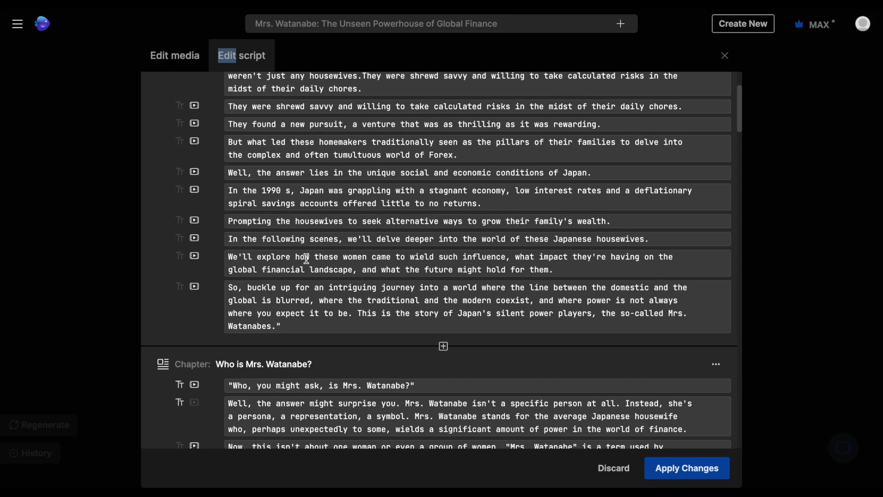
scroll(306, 259, down, 11)
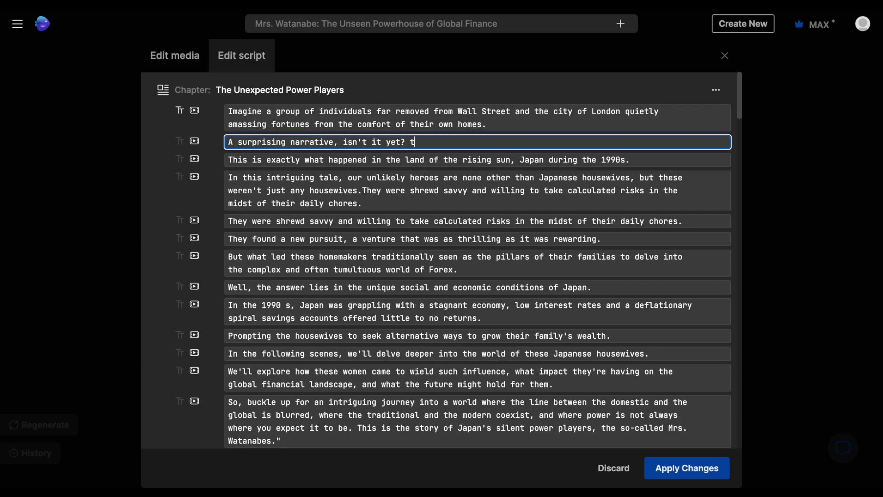
- Try adding placeholder text to the end of the script line "A surprising narrative, isn't it yet?" and undo it
text(pe your tec)
text(t herer)
key(ctrl+z)
- In the media editing view, select Scene 1's yellow-background iStock clip and search stock media for "japanese working women"
click(170, 61)
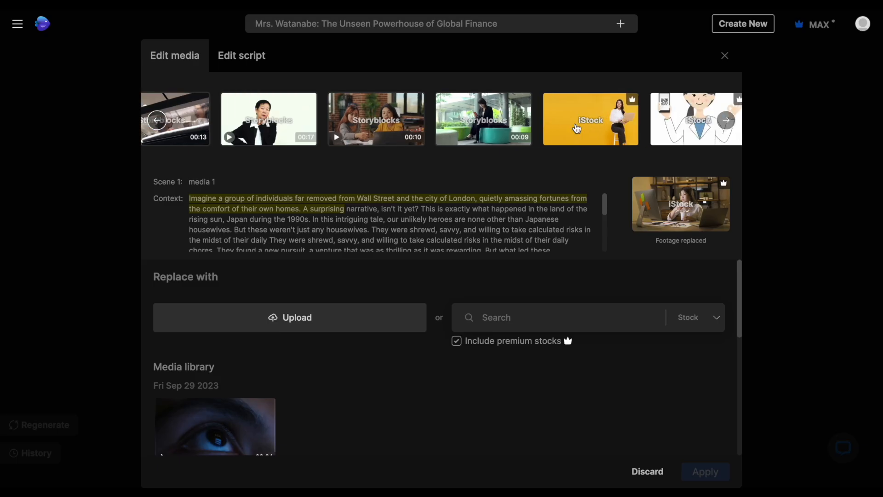
click(601, 127)
click(501, 319)
text(japanese working women)
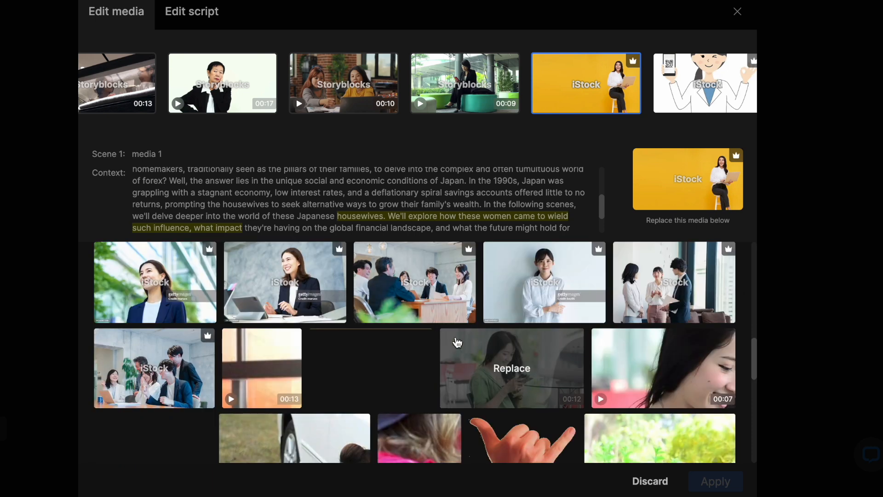
- Replace the selected clip with the 27-second footage of three women walking outdoors and apply the media change
scroll(434, 312, up, 2)
scroll(434, 312, down, 1)
scroll(434, 312, up, 2)
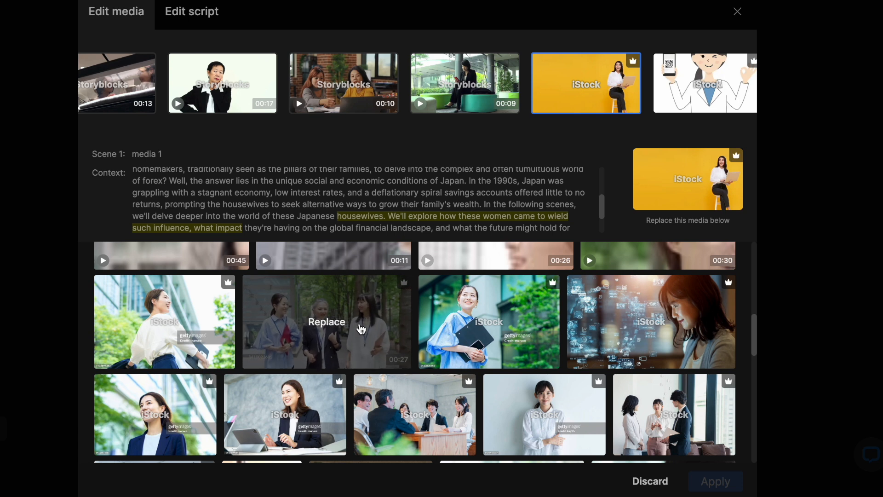
click(362, 331)
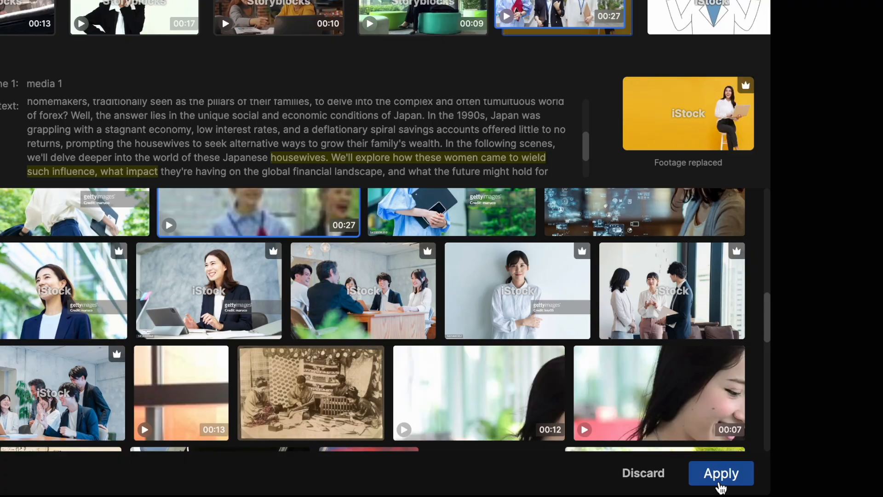
click(719, 483)
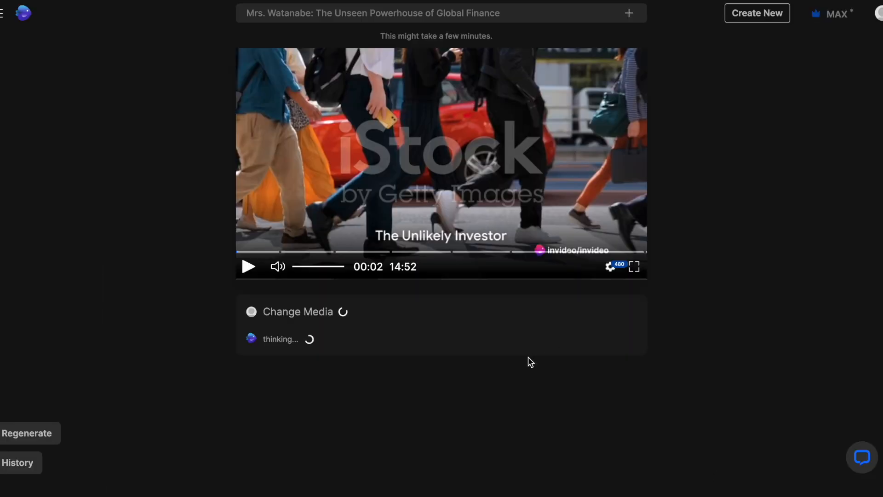
- Check the opening of the video preview and browse the media clips of Scene 1
click(266, 252)
mouse_move(266, 254)
mouse_down()
mouse_move(275, 244)
mouse_move(269, 253)
mouse_up()
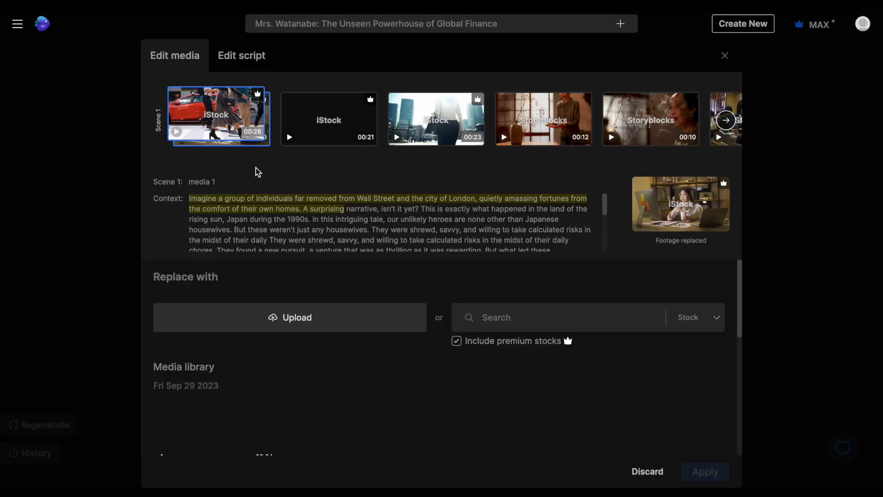
scroll(255, 167, right, 1)
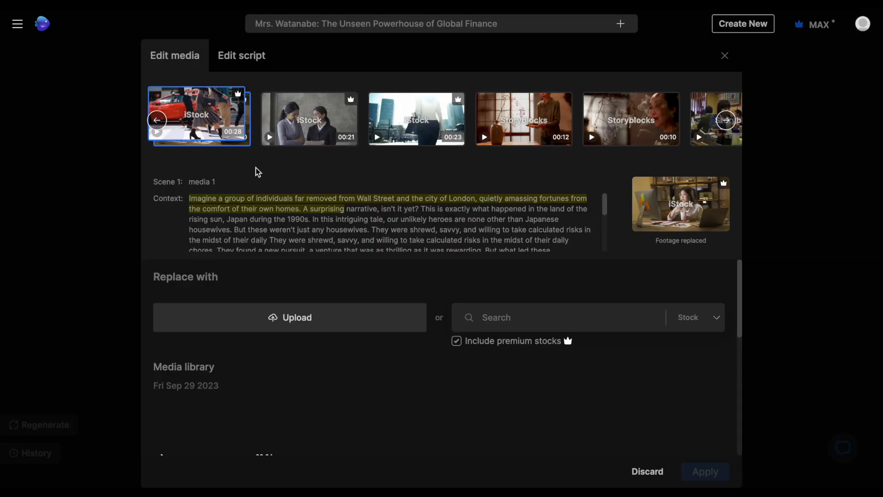
scroll(256, 168, right, 1)
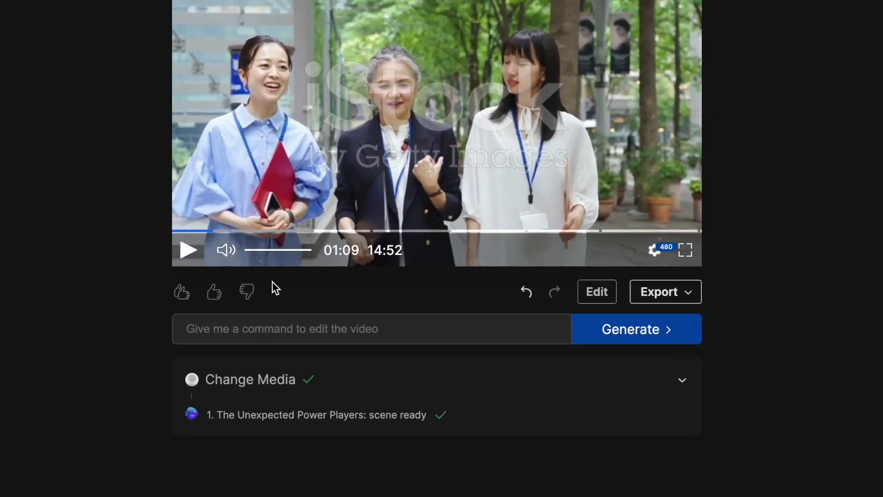
- Generate an edit with the command "Make the intro more fast paced and dramatic"
click(299, 327)
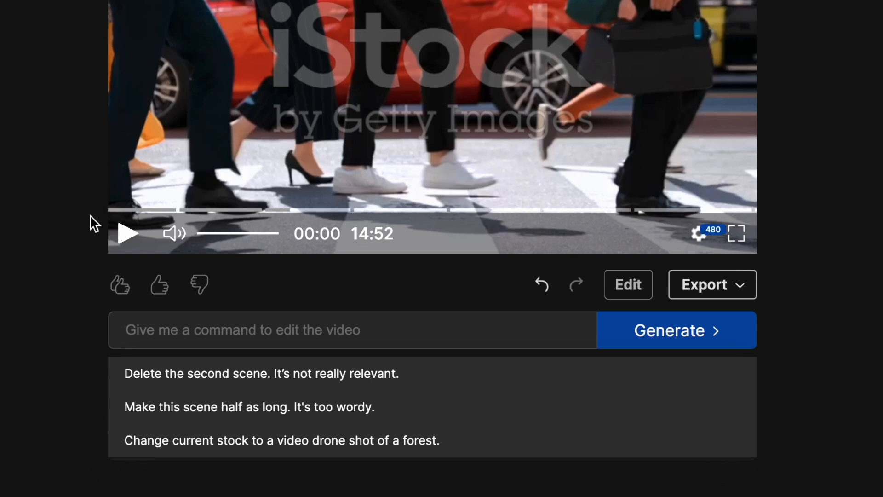
text(Make the intro )
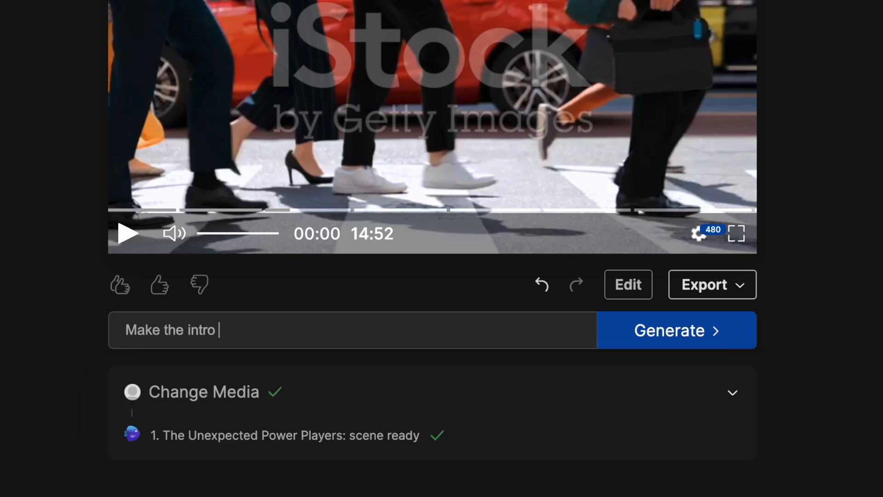
text(more fast paced and dramatic)
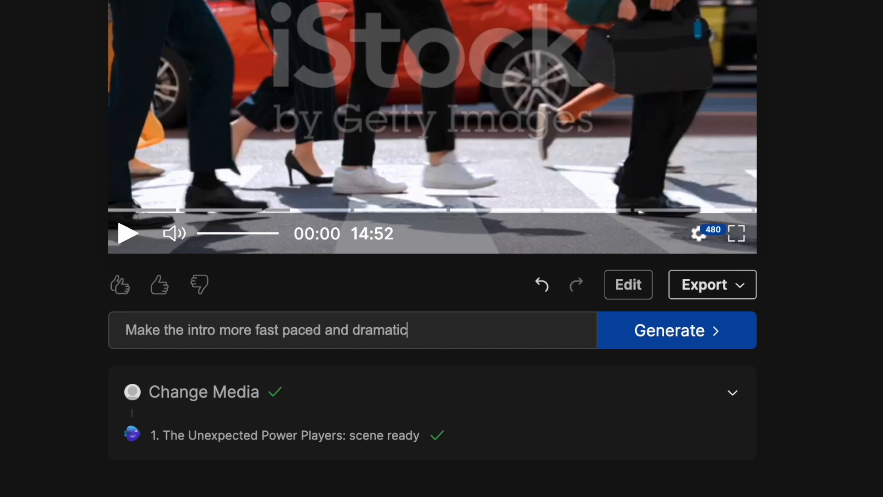
click(650, 337)
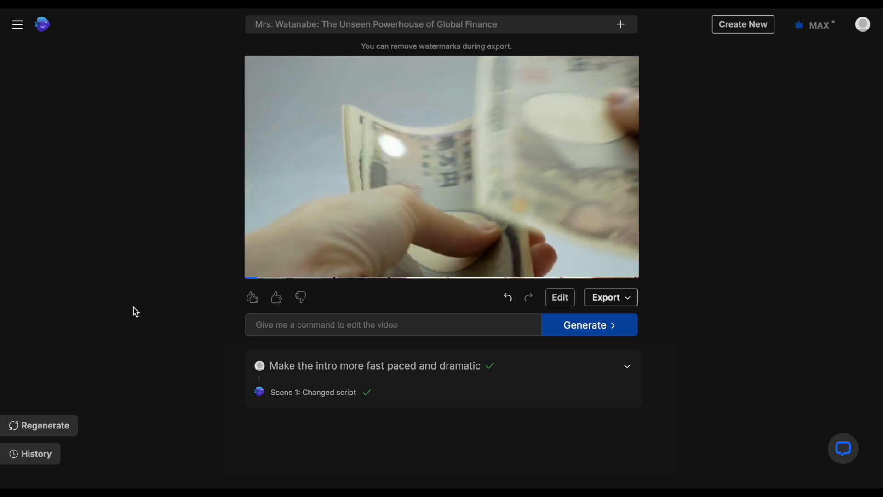
- Generate edits with the commands "change the music to be more suspenseful and dramatic" and "change the voiceover to a male american voice"
click(341, 329)
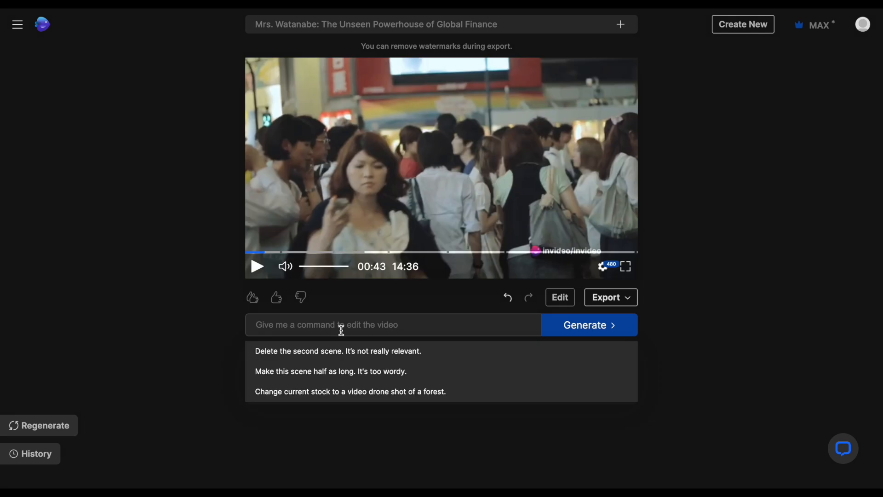
text(c)
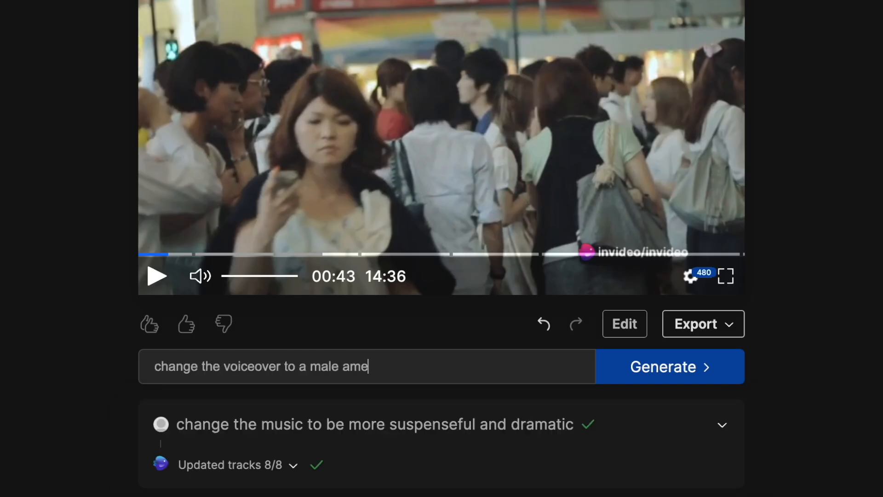
click(701, 366)
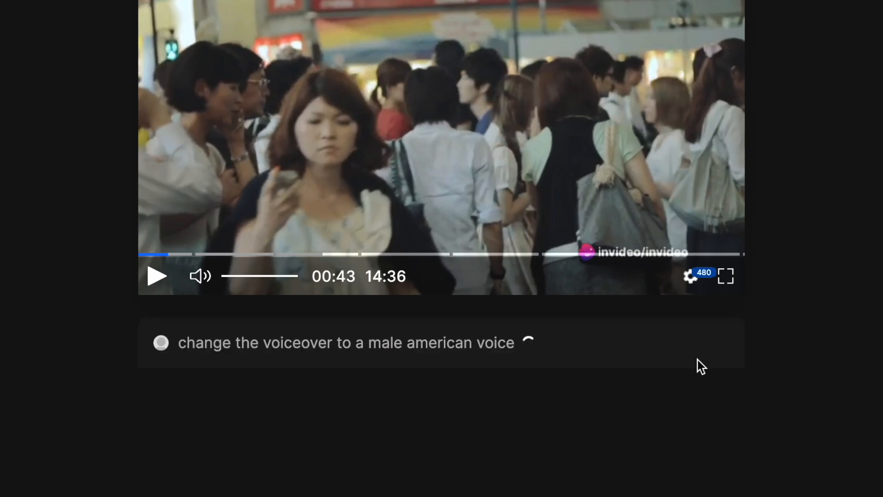
- Preview the video and submit the command "add subtitles to the entire video"
click(256, 267)
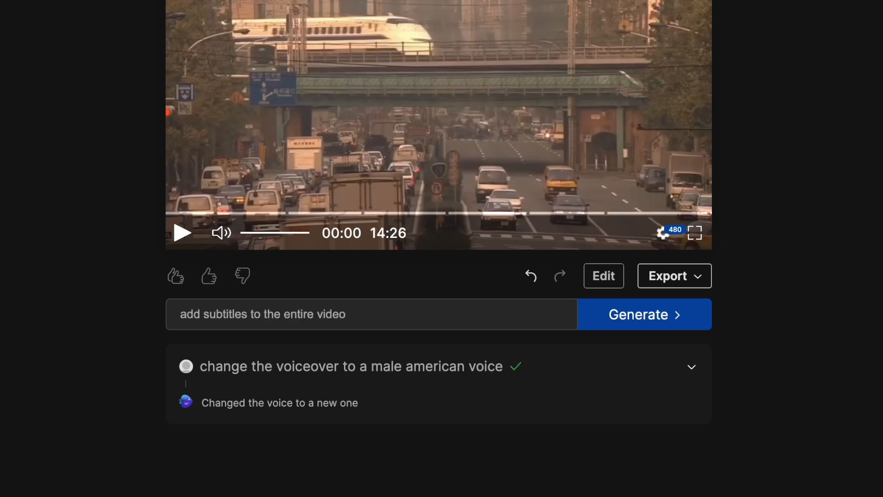
key(Return)
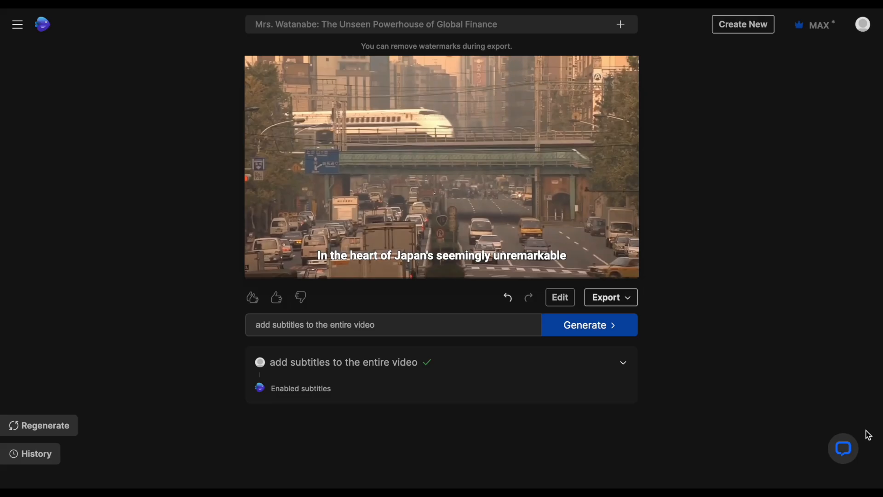